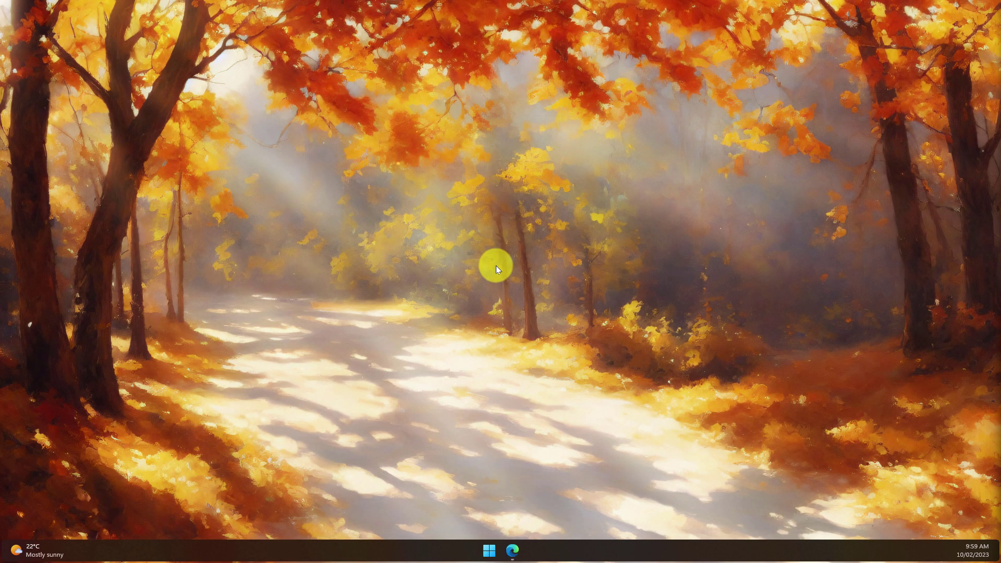
Restore the Edge window showing the 'The Dragon's Eye' Word document
click(512, 550)
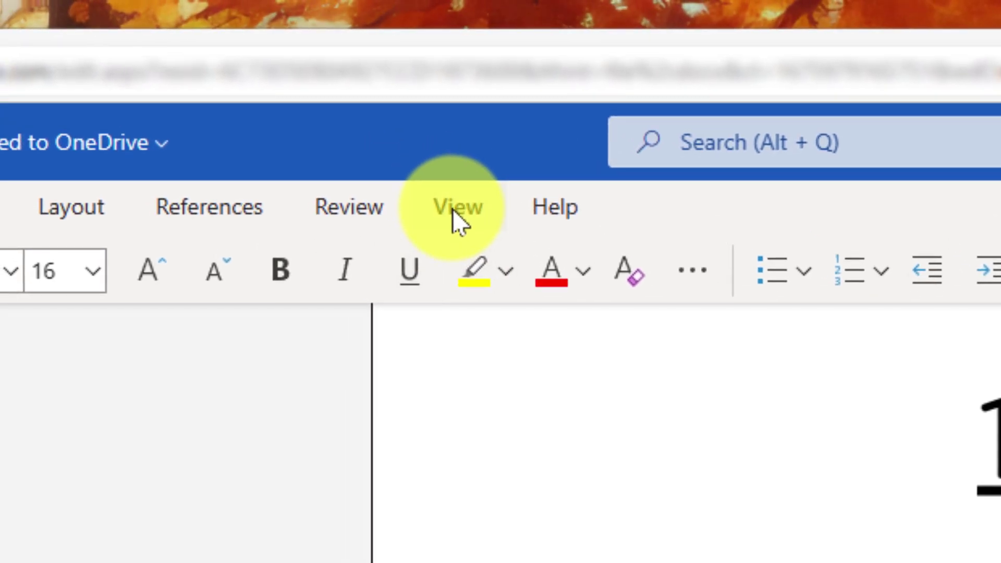
Open the story in Immersive Reader, browse its Text, Grammar and Reading preferences, and enable Reading Coach
click(458, 219)
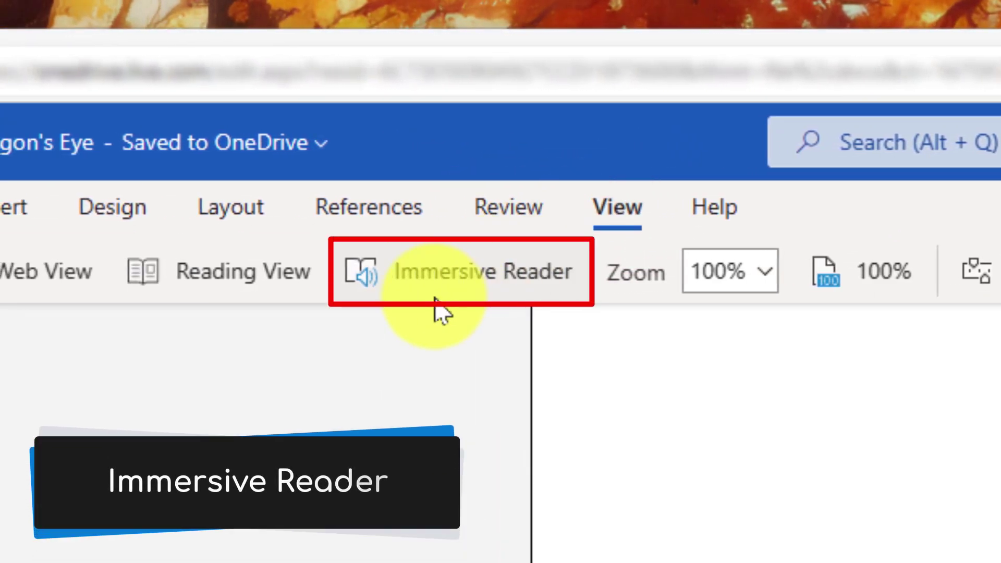
click(435, 299)
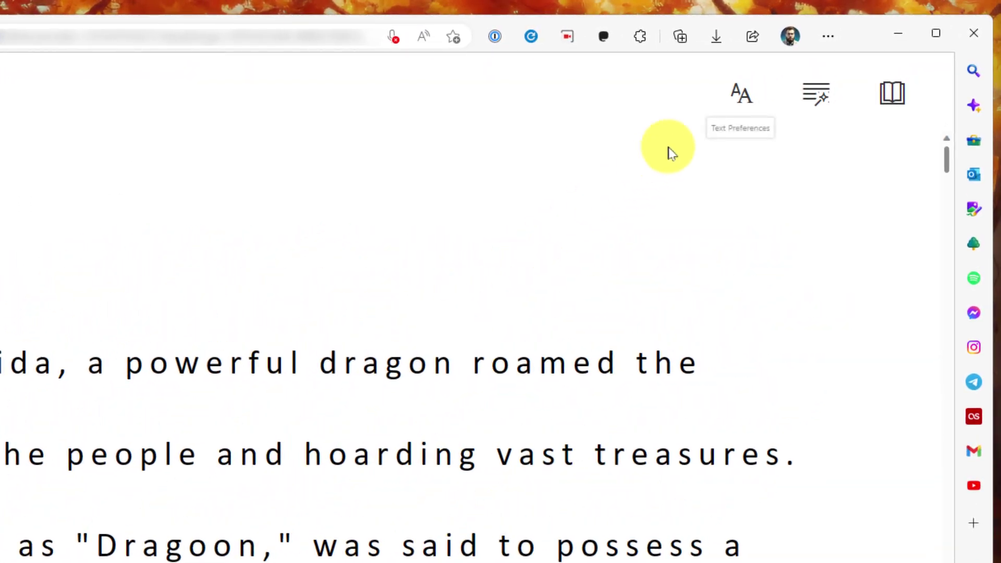
click(743, 96)
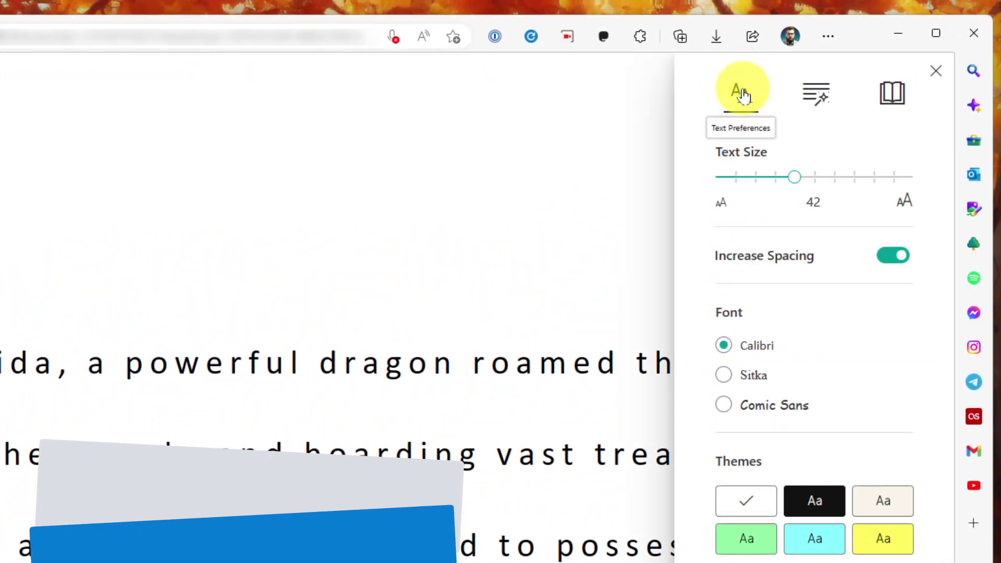
click(815, 96)
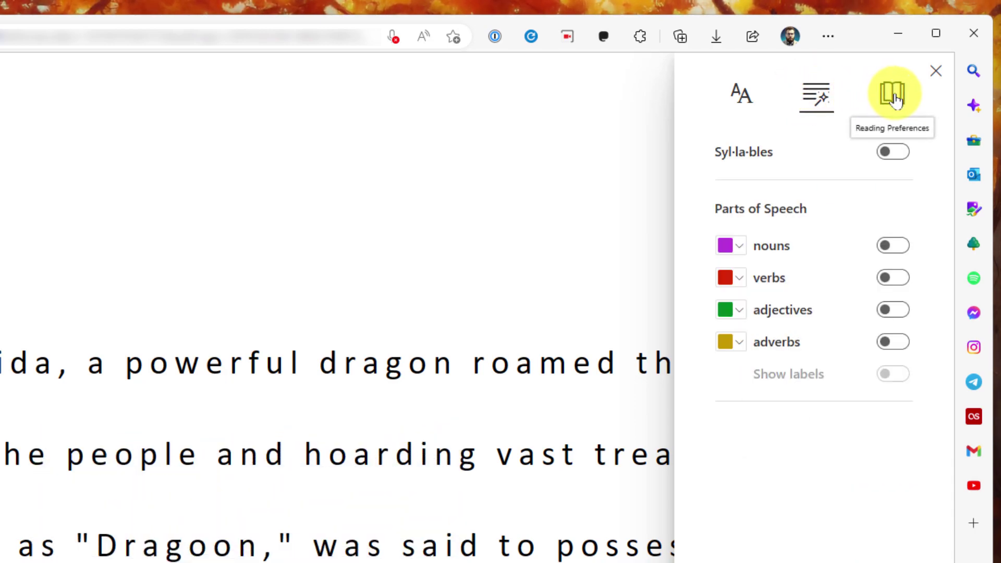
click(893, 97)
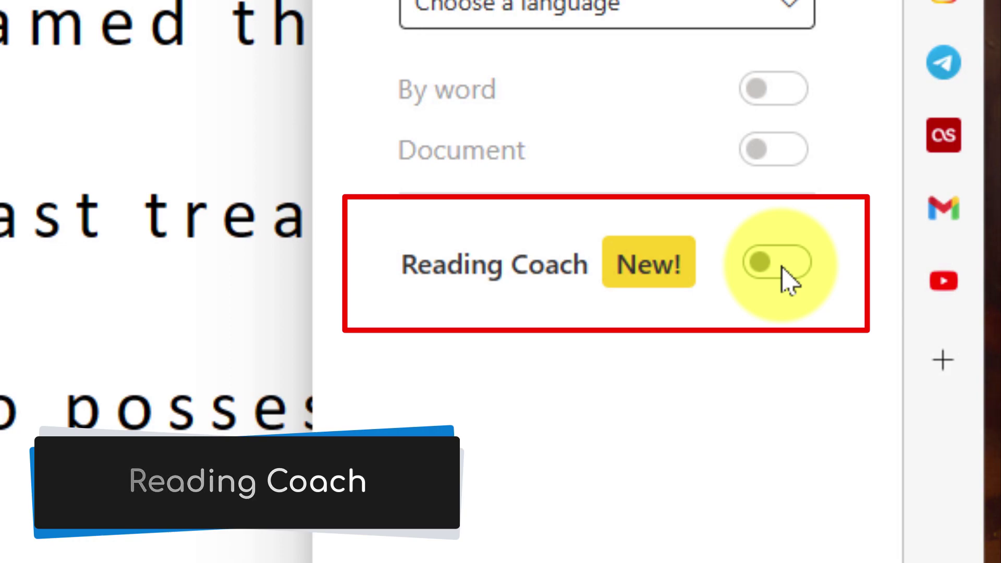
click(782, 276)
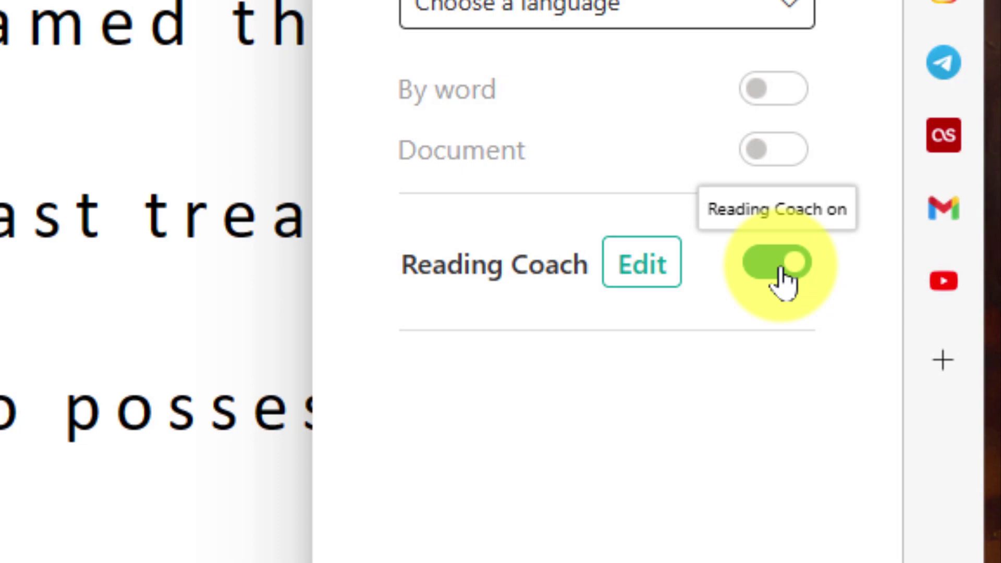
click(621, 264)
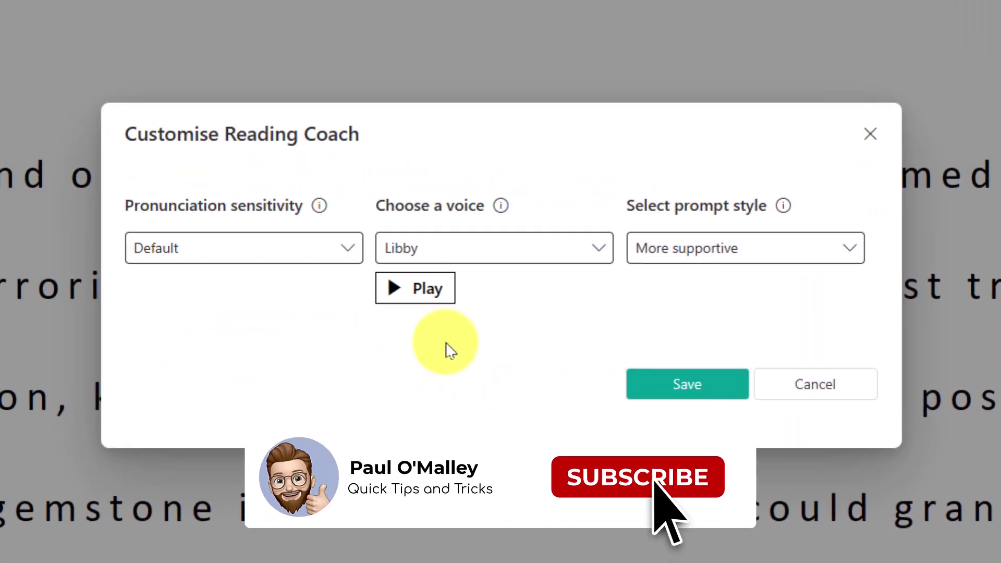
click(351, 249)
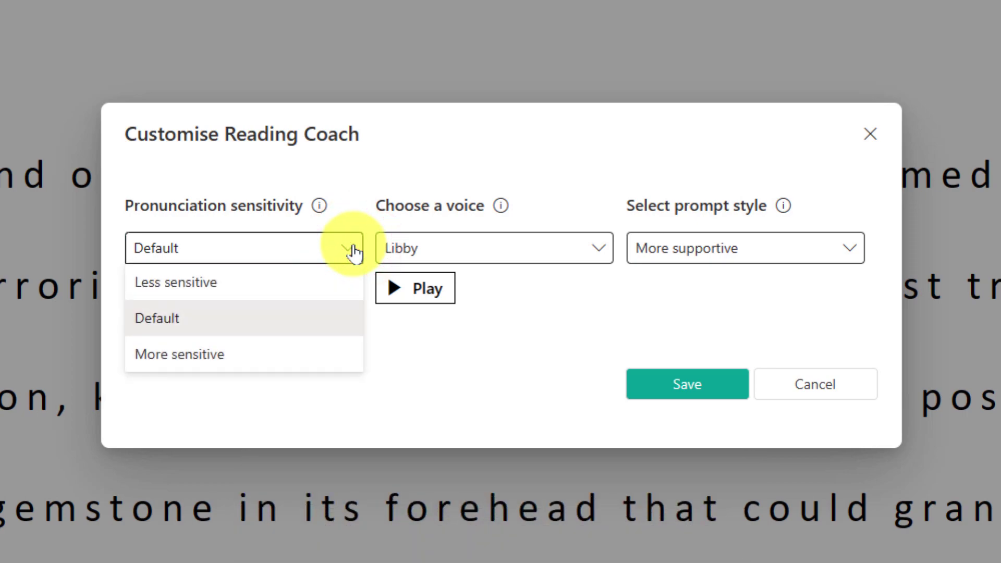
click(353, 250)
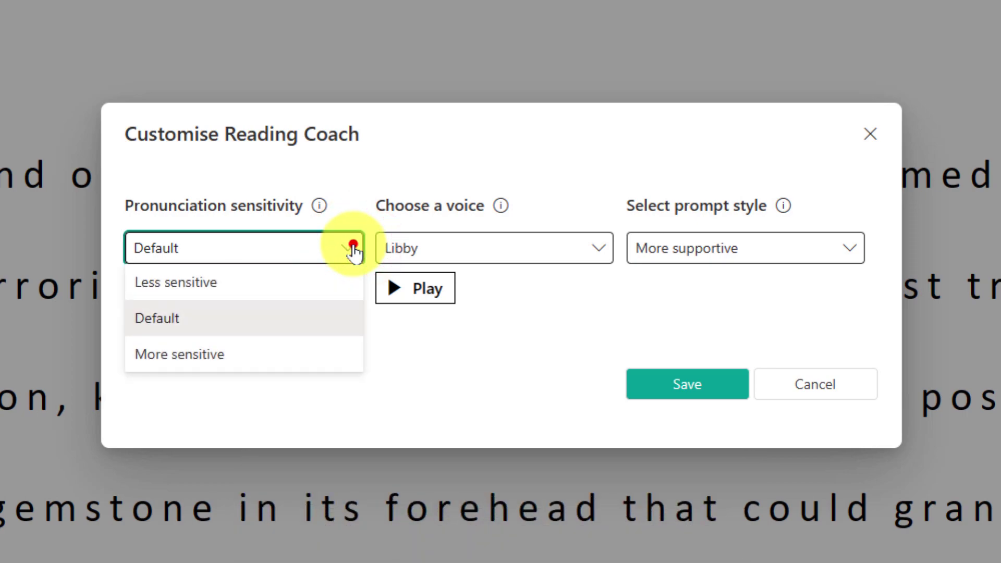
click(603, 250)
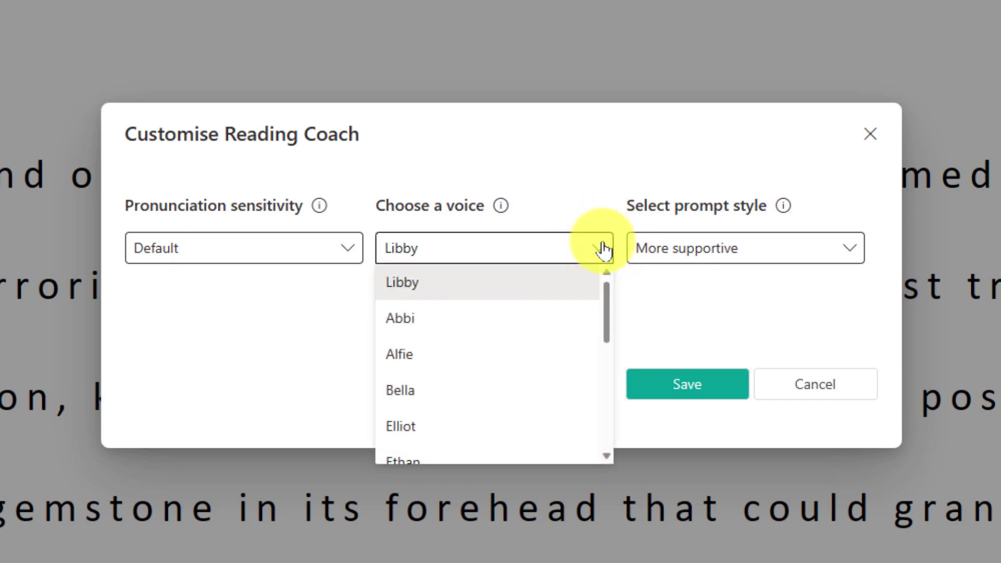
click(604, 250)
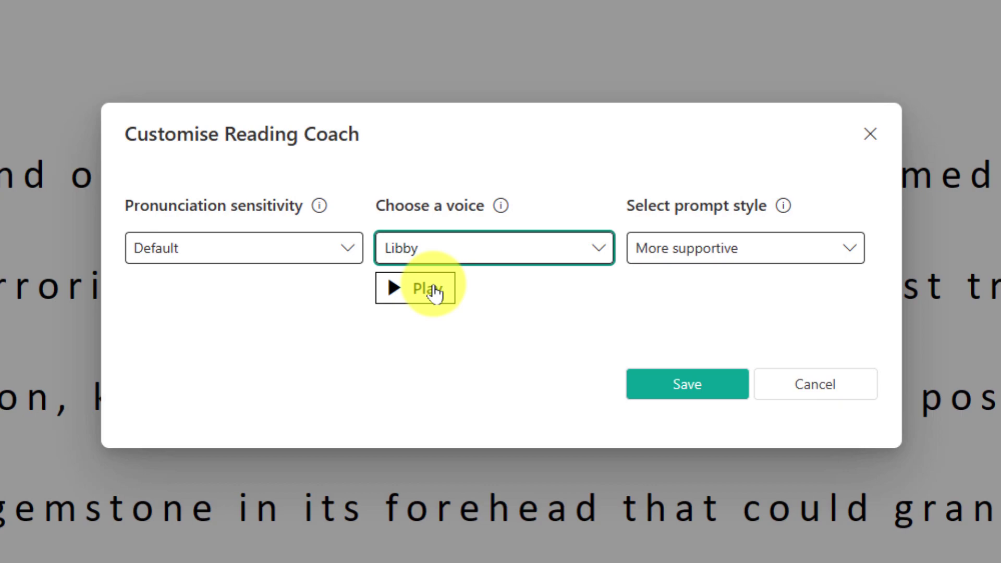
click(859, 256)
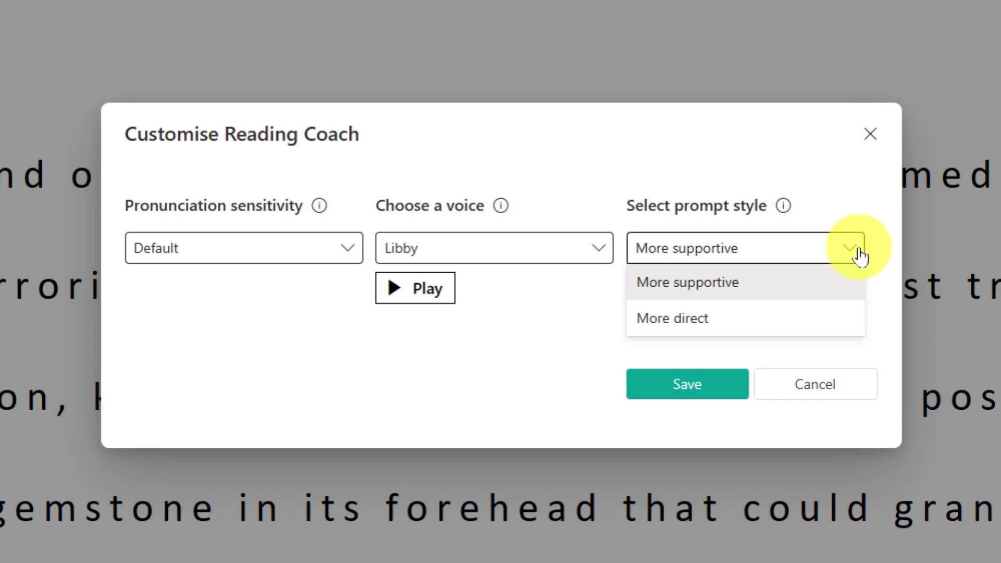
click(860, 256)
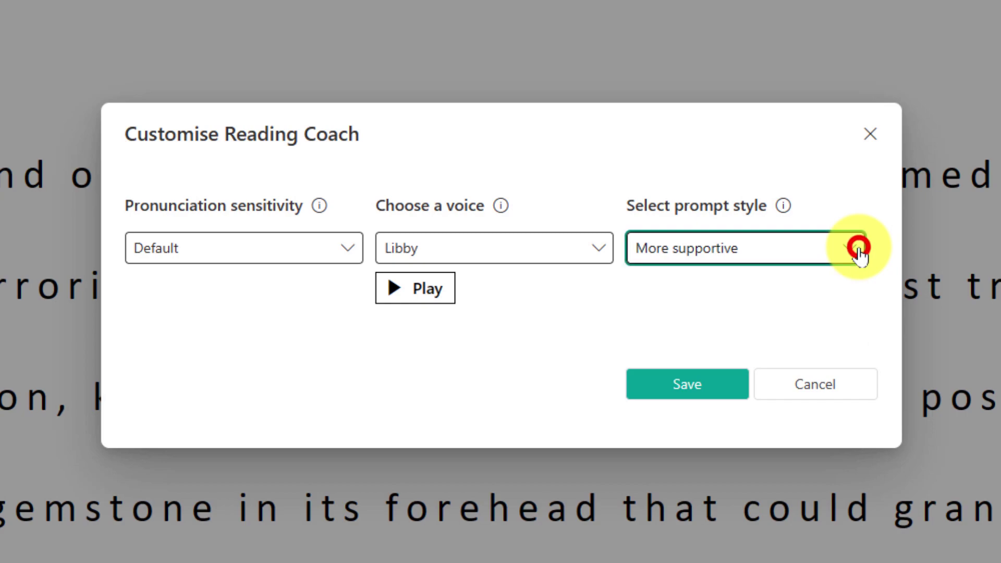
click(699, 386)
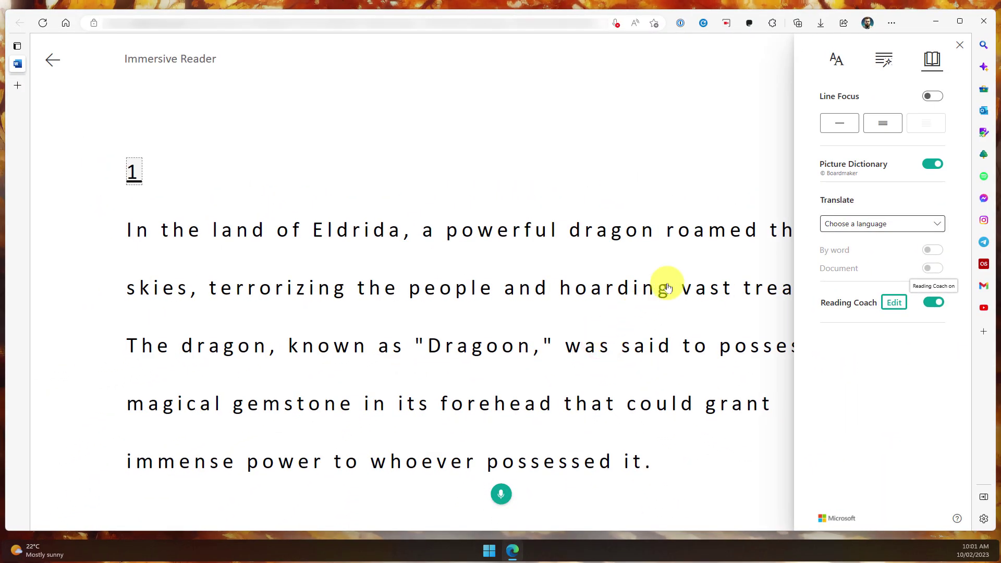
Close the preferences panel and start a Reading Coach read-aloud session with microphone access allowed
click(959, 45)
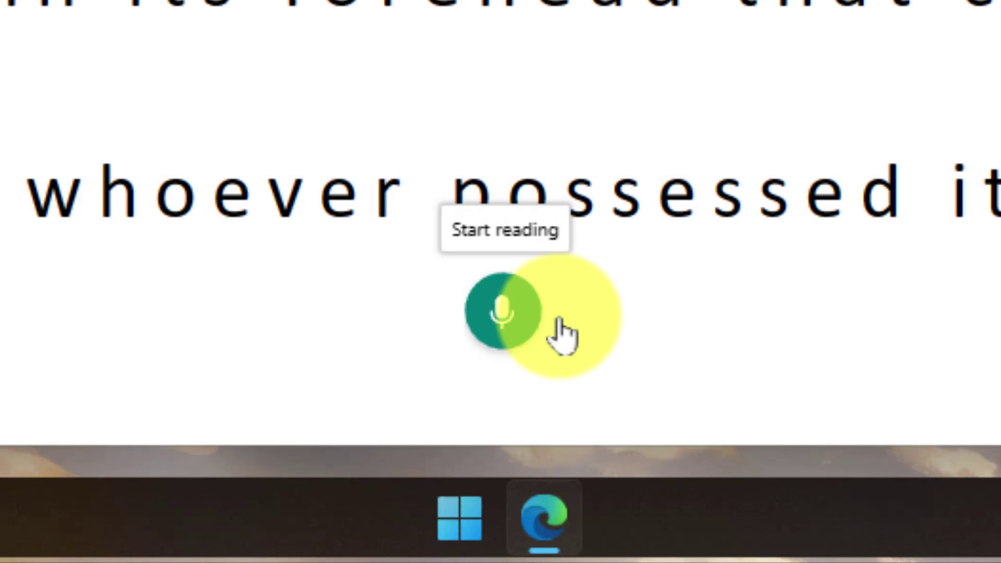
click(501, 323)
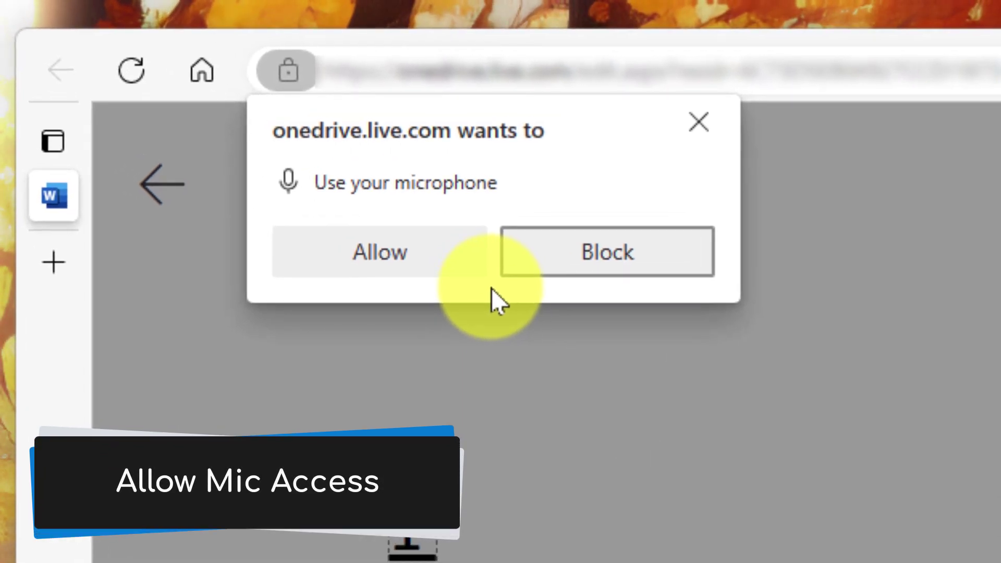
click(375, 253)
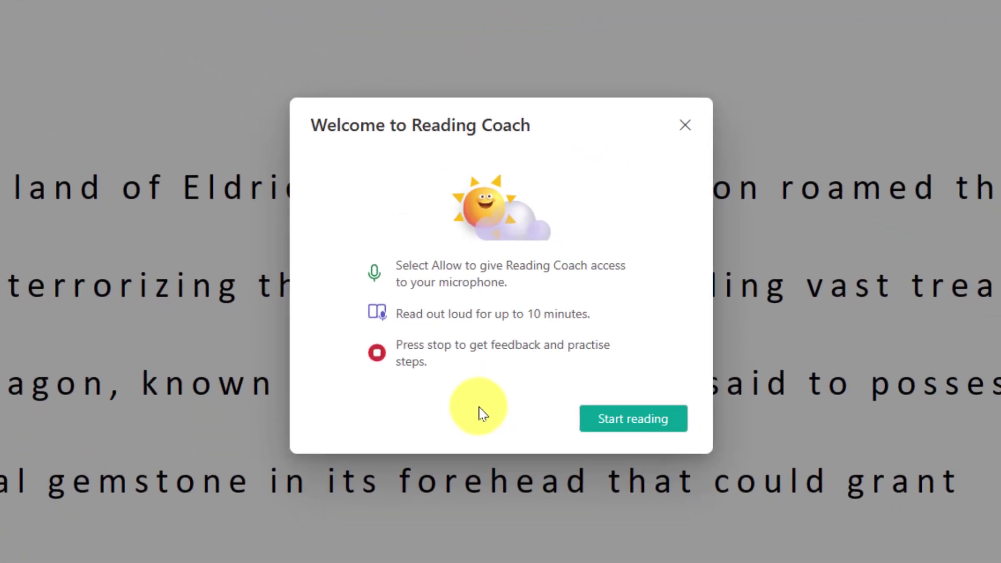
click(650, 422)
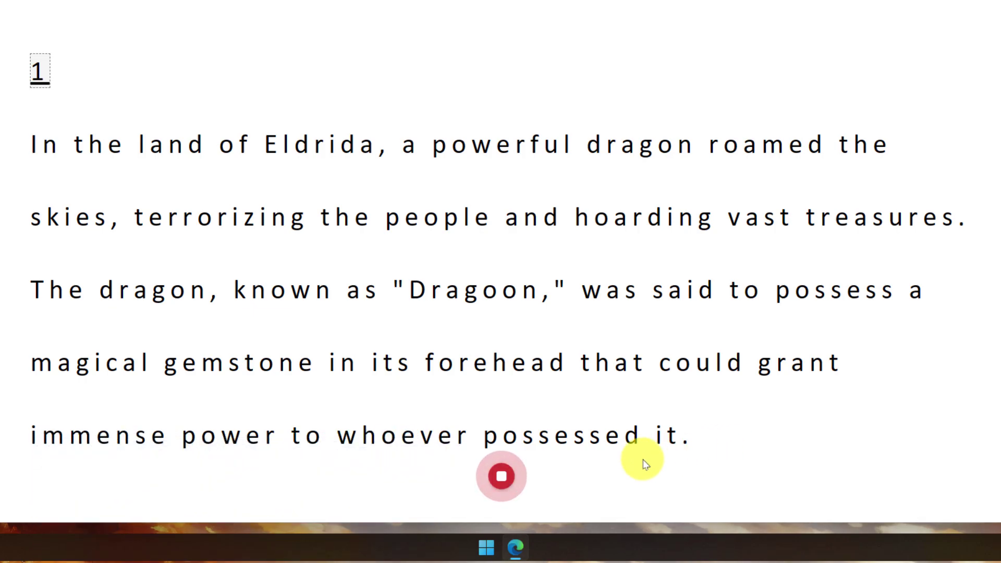
Stop reading, check the 98% accuracy reading report, and start practising the five challenging words
click(501, 479)
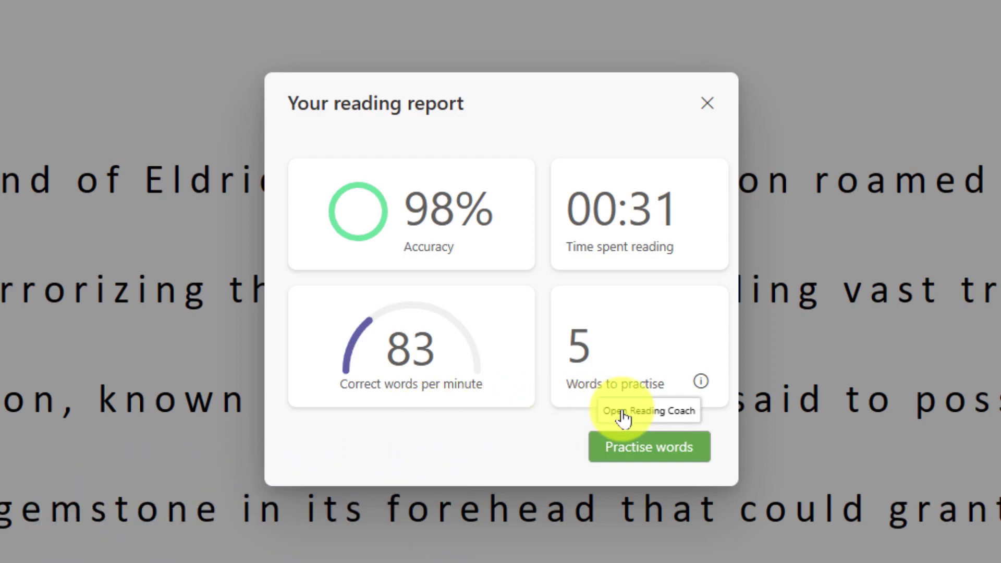
click(654, 450)
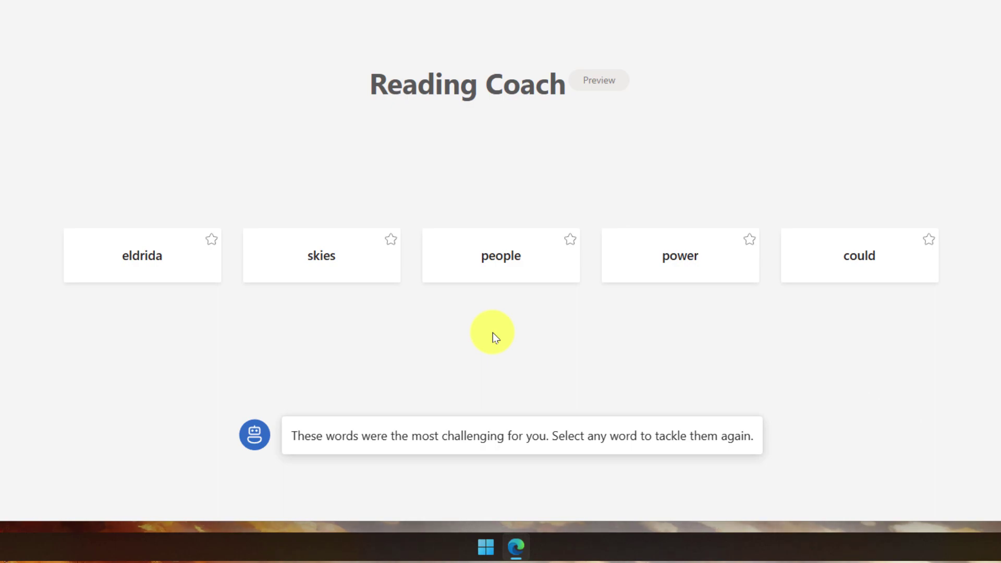
Hear 'eldrida' pronounced and split into syllables, say it aloud, then say 'skies'
click(137, 275)
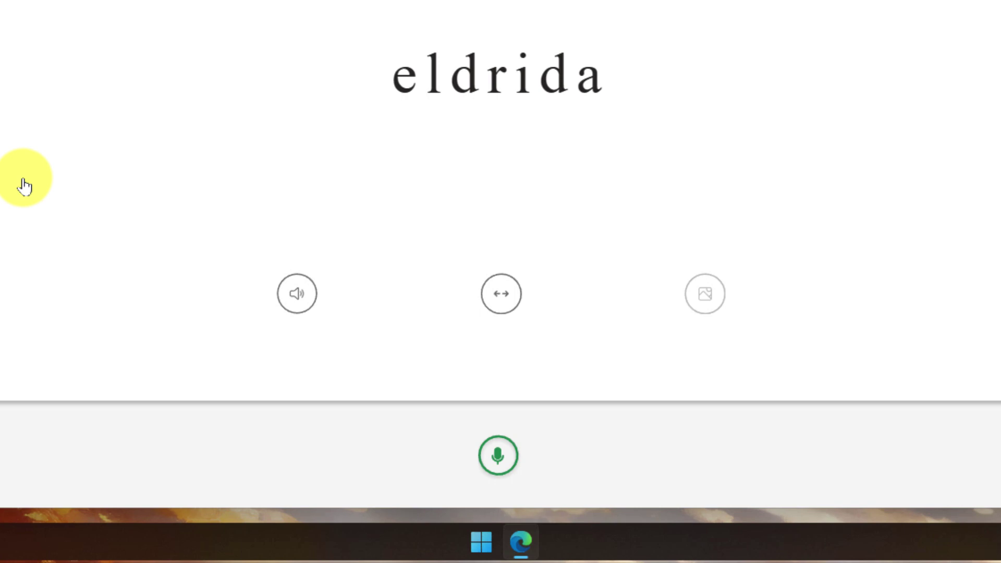
click(305, 304)
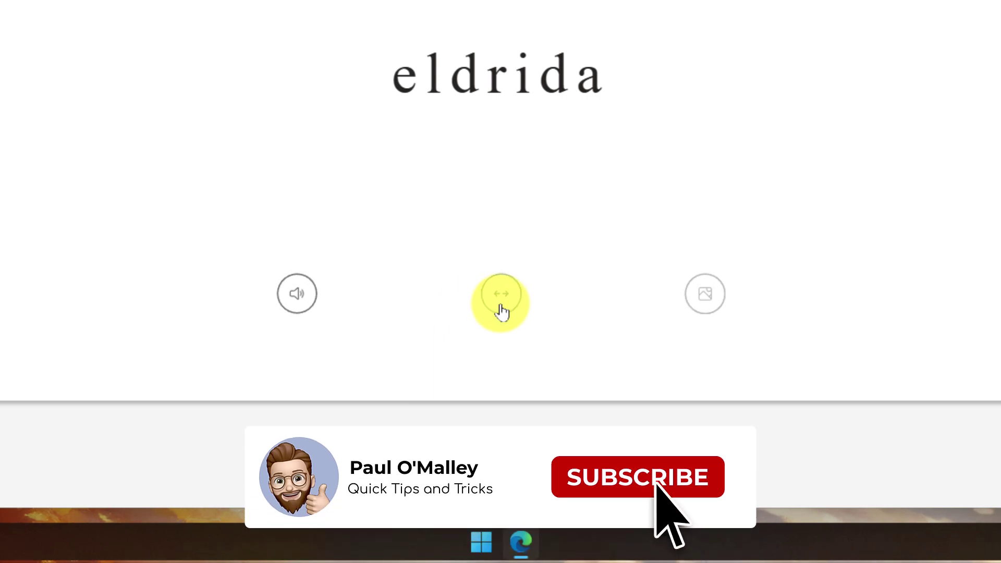
click(502, 312)
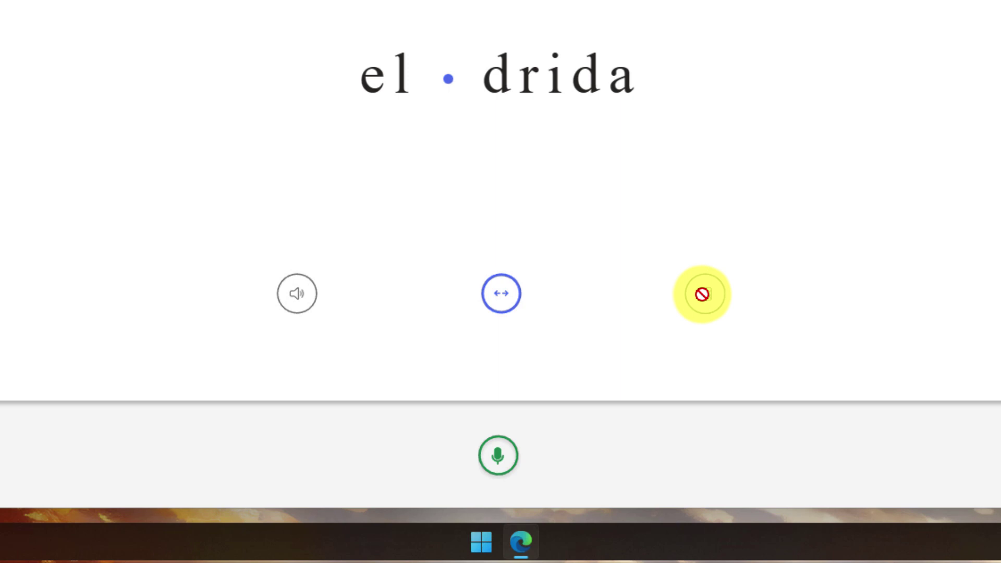
click(502, 473)
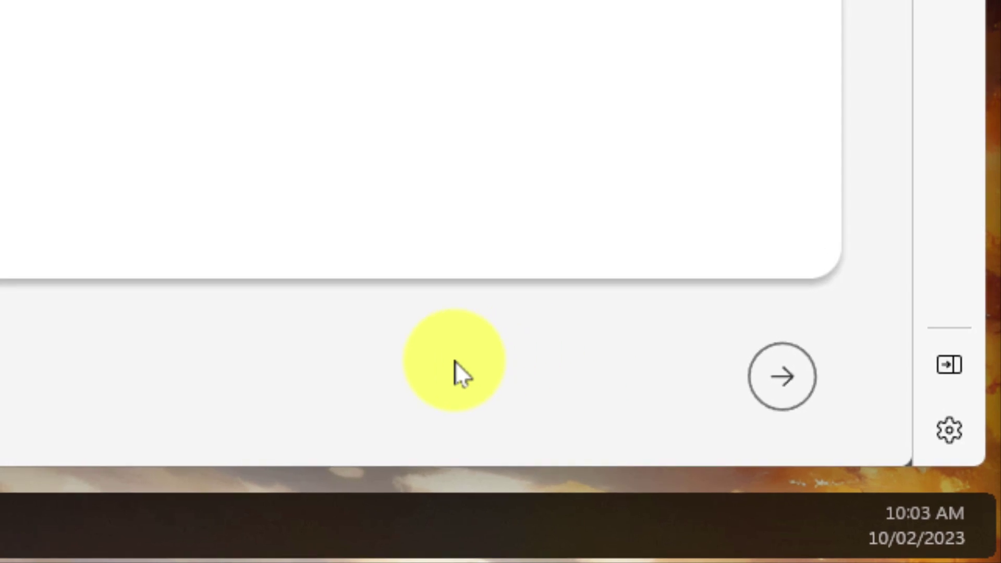
click(499, 496)
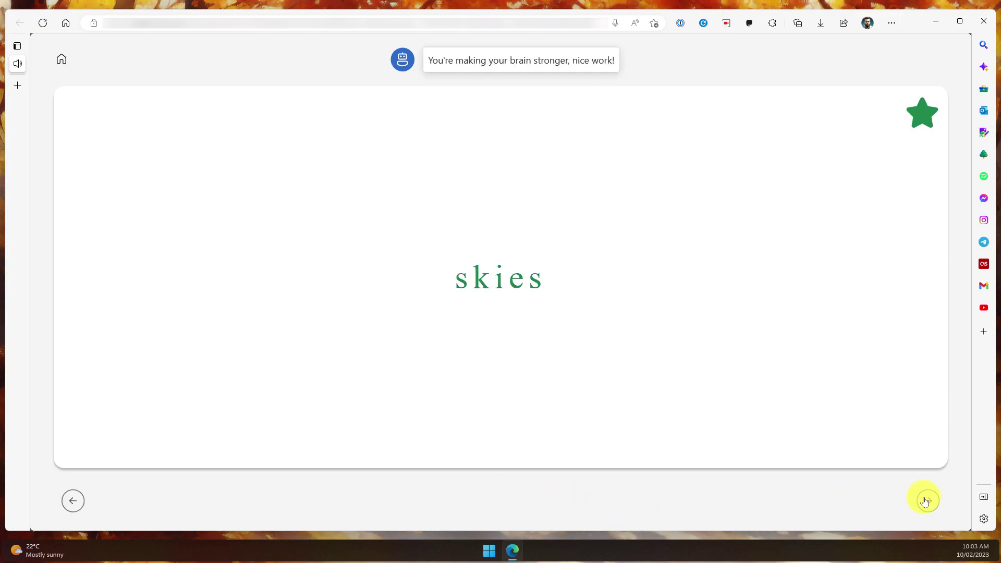
Say 'people', 'power' and 'could' aloud in turn, then return to the practised-words summary
click(925, 502)
click(501, 500)
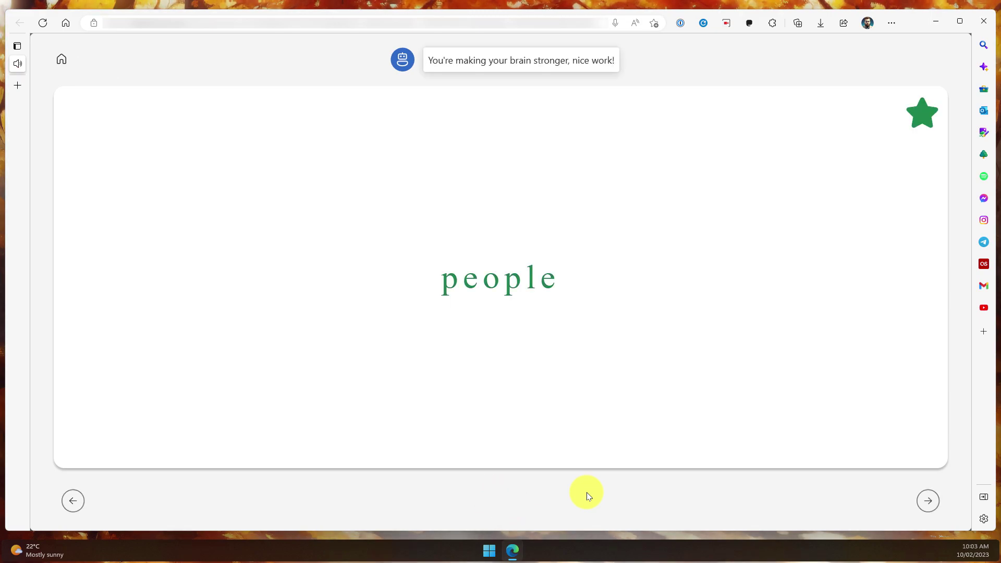
click(928, 501)
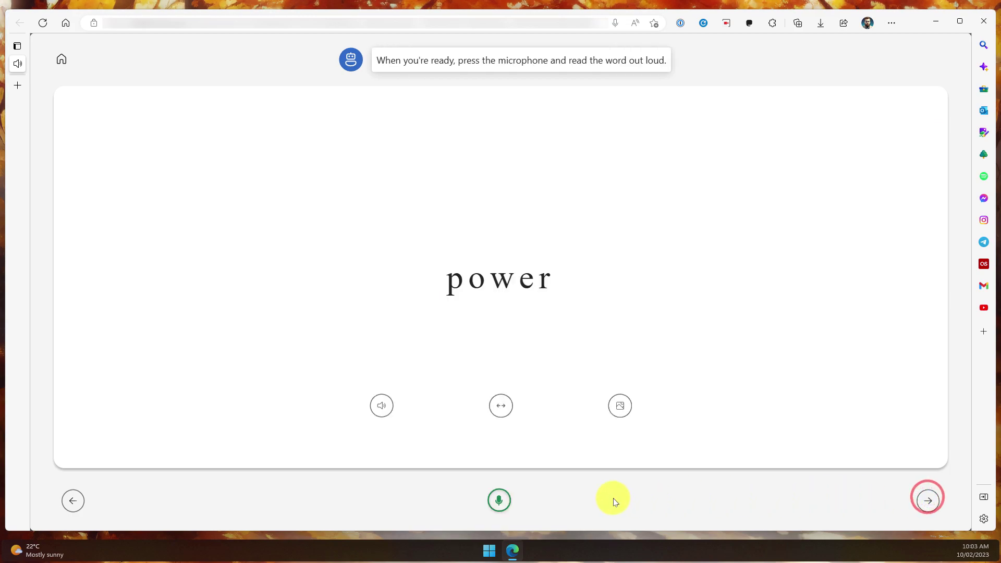
click(498, 499)
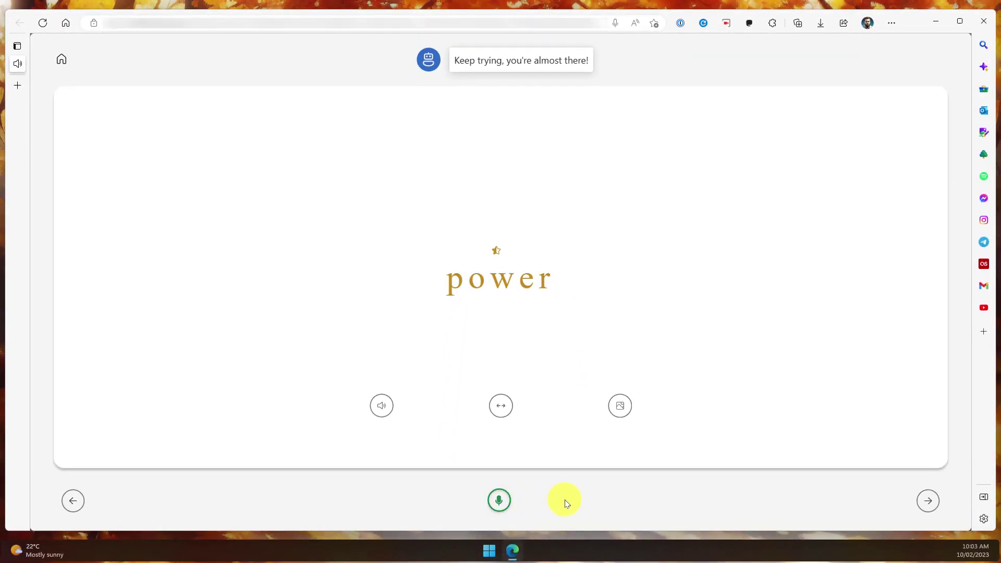
click(929, 500)
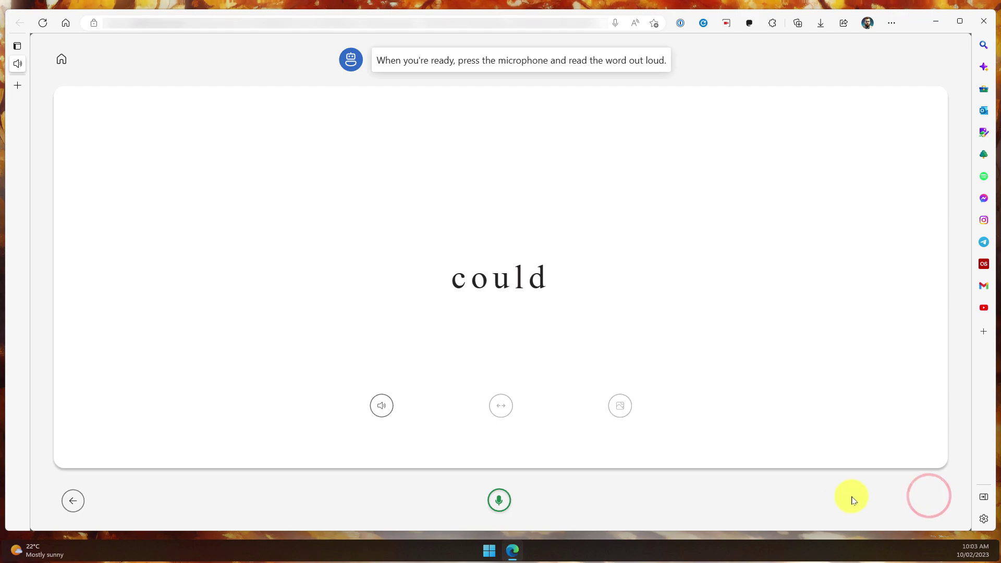
click(499, 501)
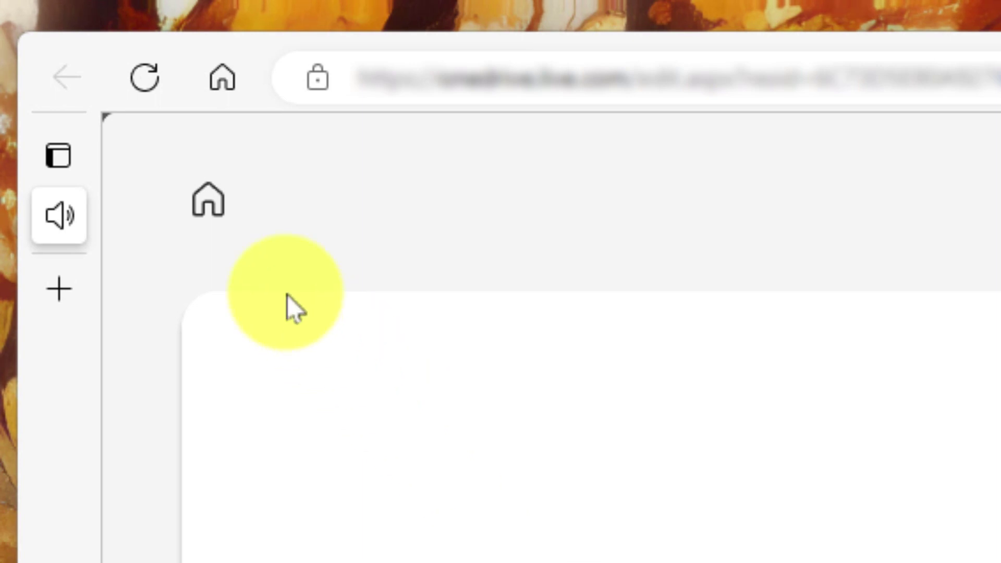
click(61, 60)
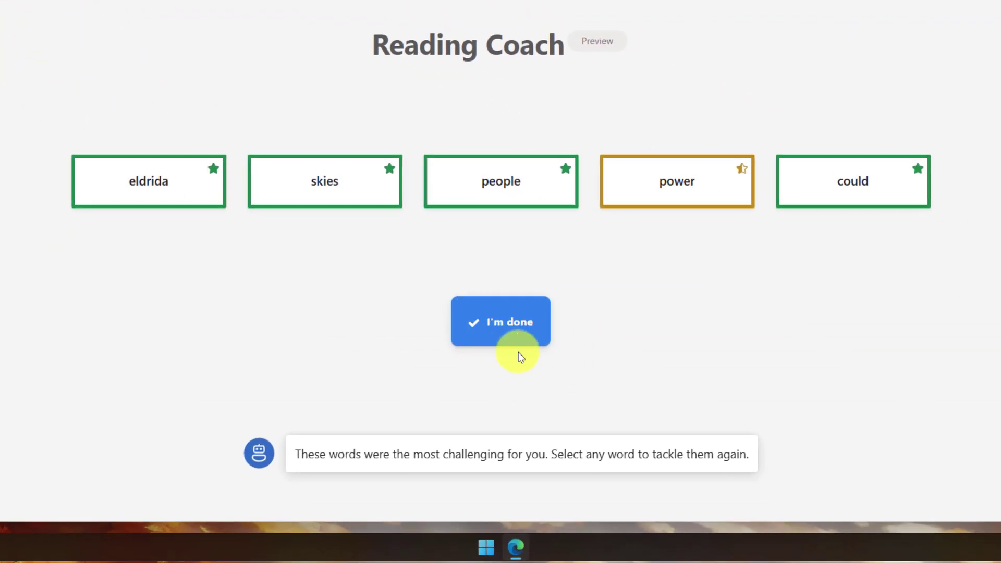
Finish practice, close the reading report and Immersive Reader, and minimise the browser window
click(509, 321)
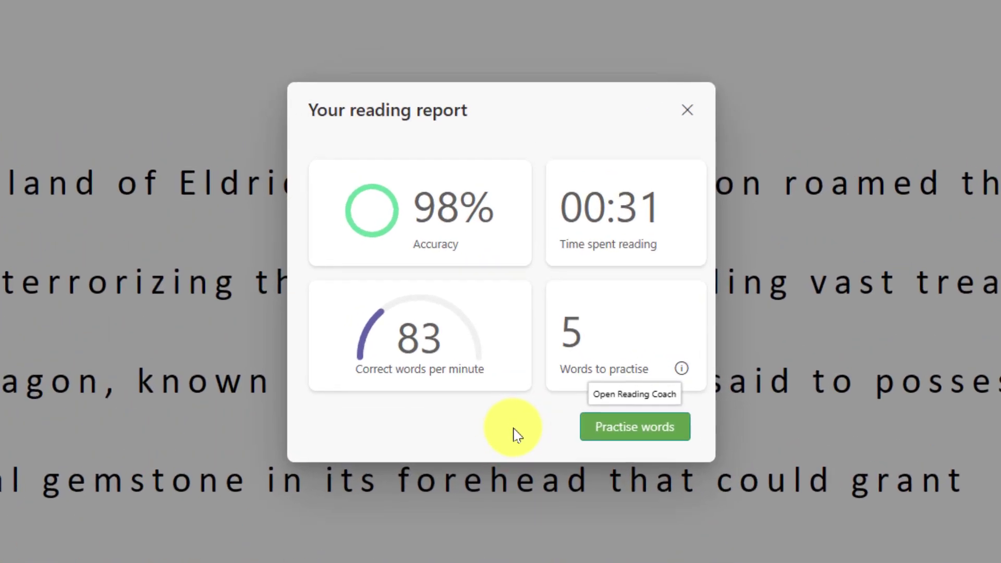
click(687, 110)
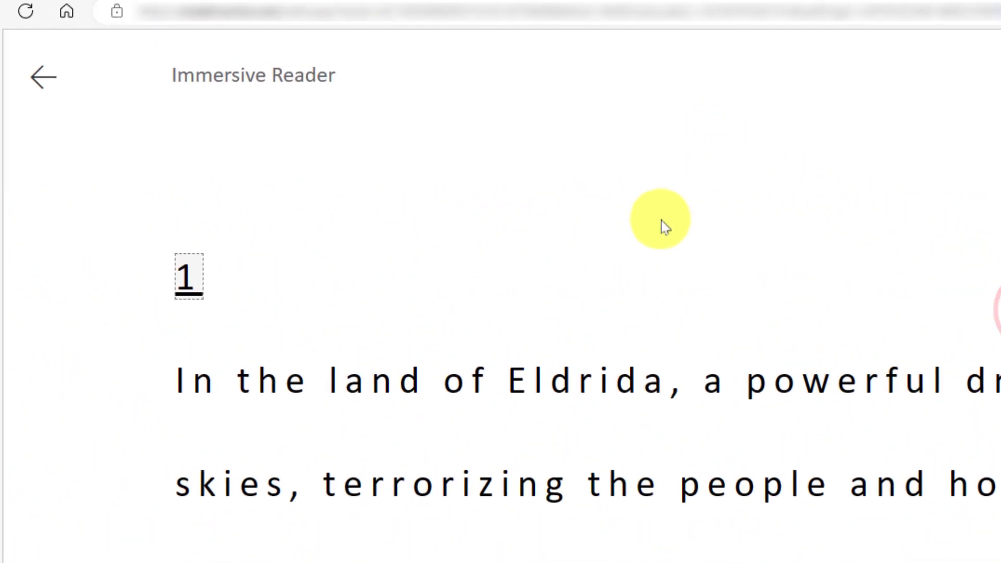
click(49, 80)
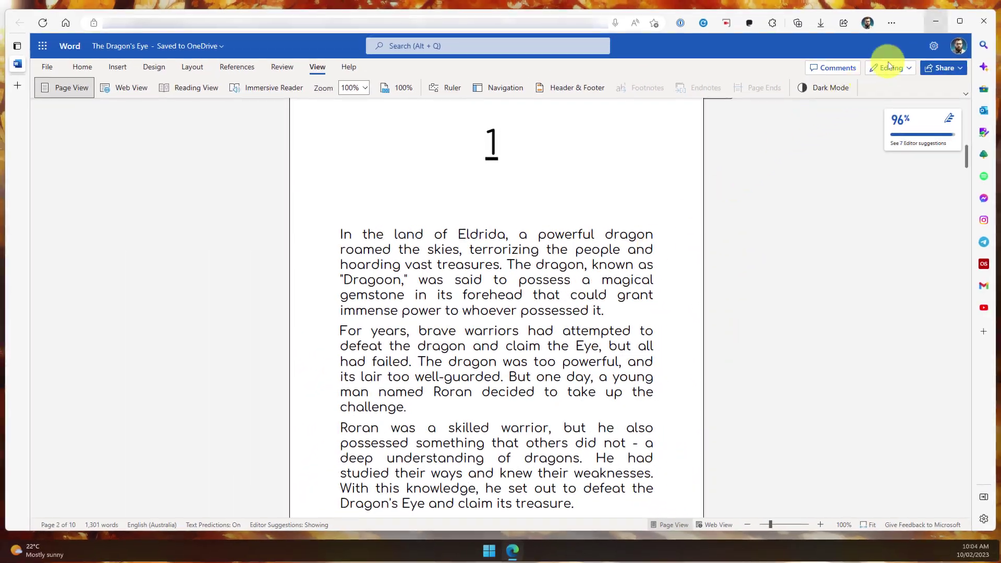
click(951, 9)
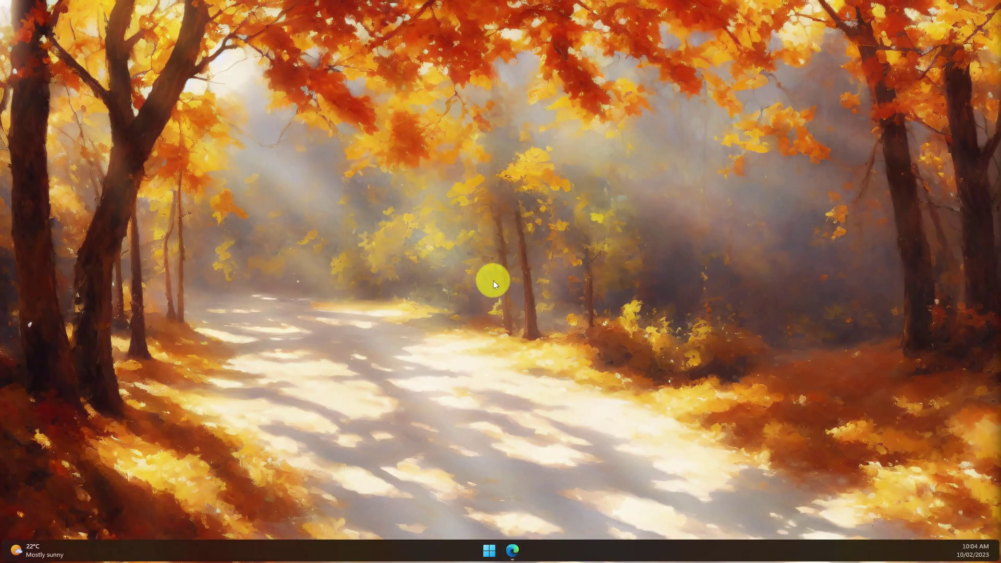